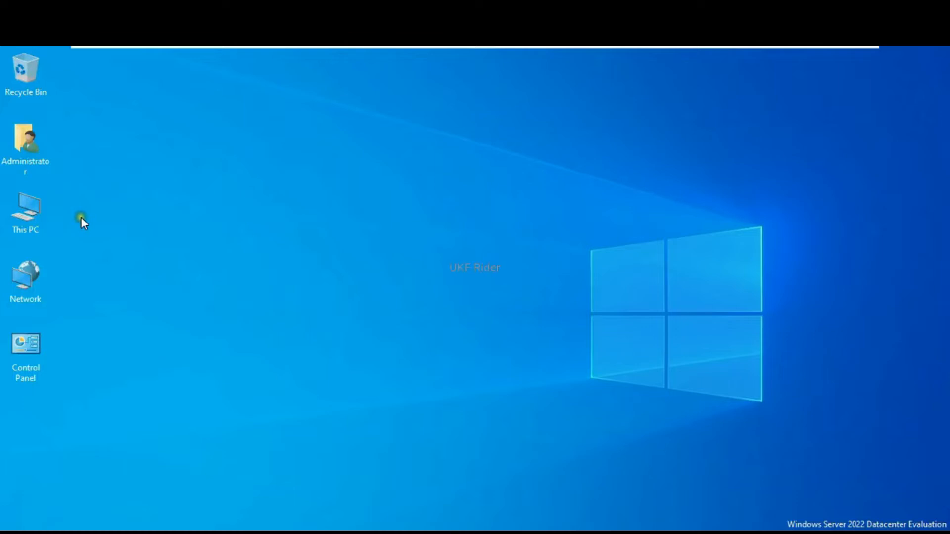
Open the Internet Protocol Version 4 (TCP/IPv4) properties of the Ethernet0 network adapter.
right_click(19, 286)
click(67, 418)
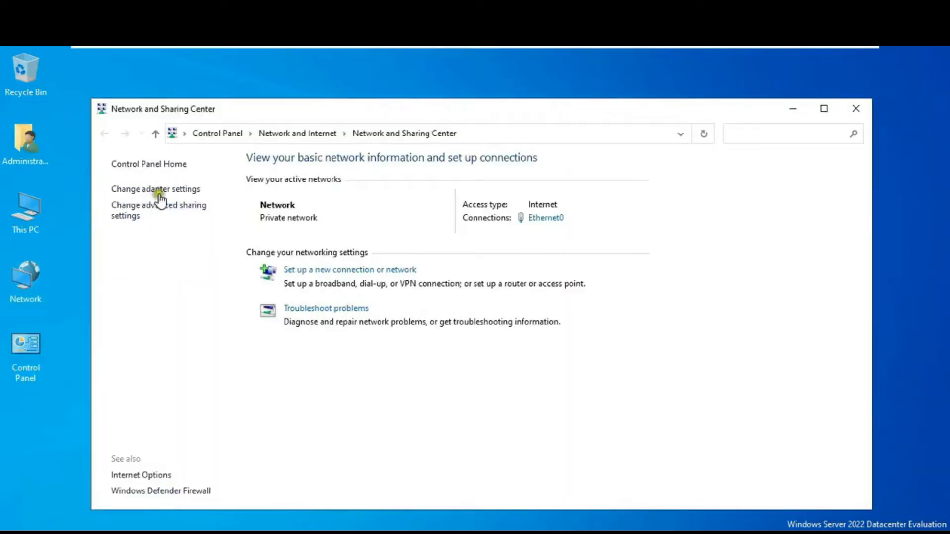
click(163, 190)
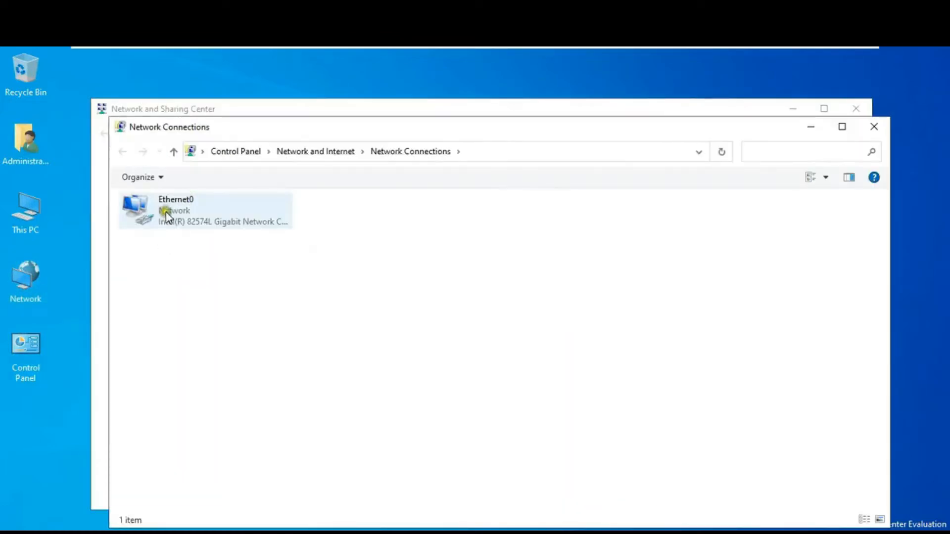
right_click(165, 226)
click(212, 353)
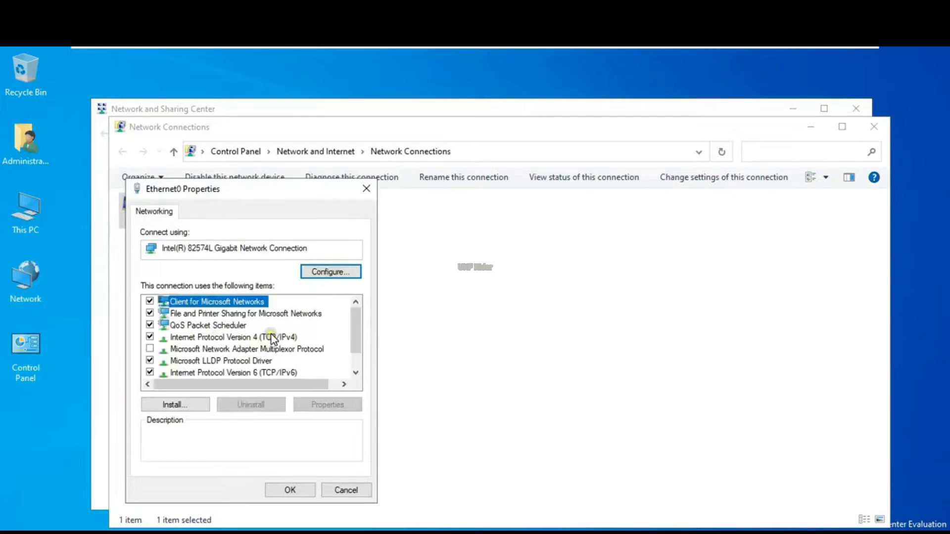
click(272, 339)
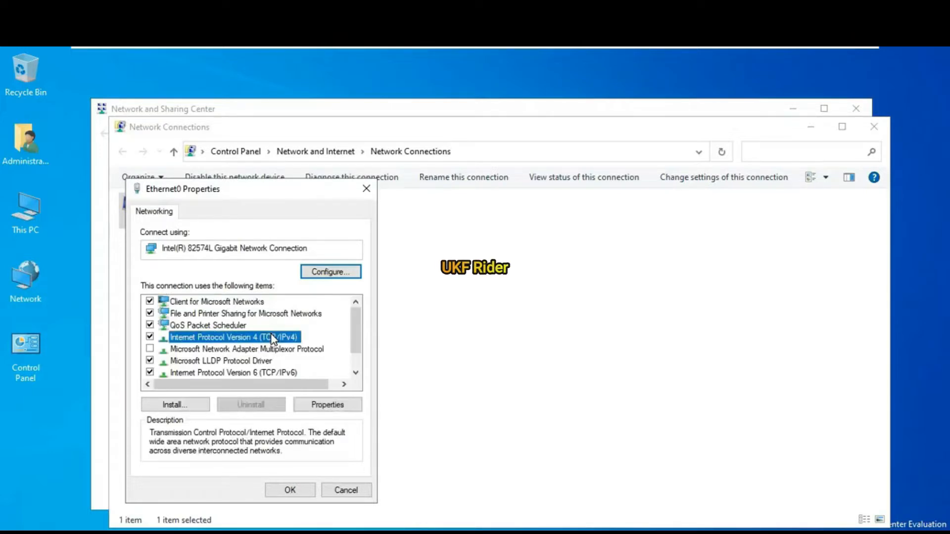
click(323, 406)
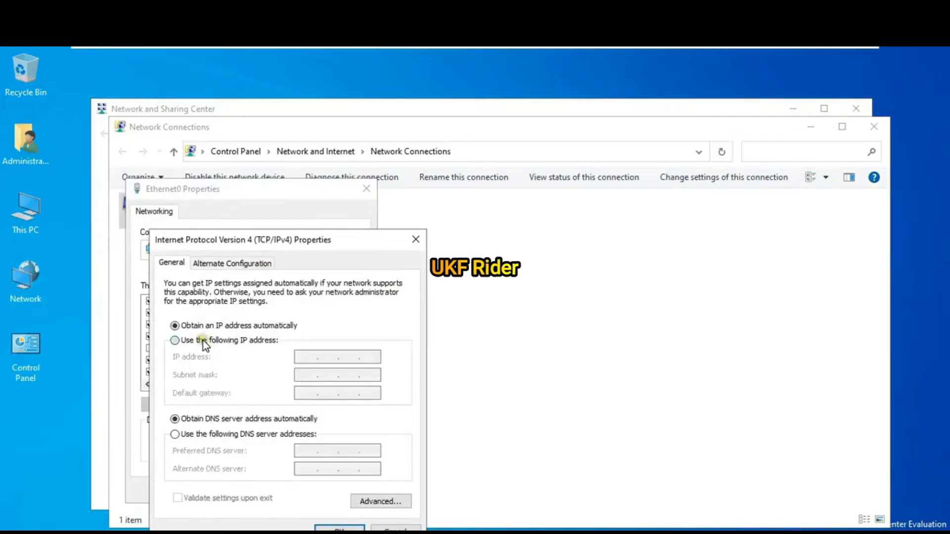
Assign static IP address 172.16.0.1, subnet mask 255.255.0.0 and preferred DNS server 172.16.0.1, then save and close the network windows.
click(202, 340)
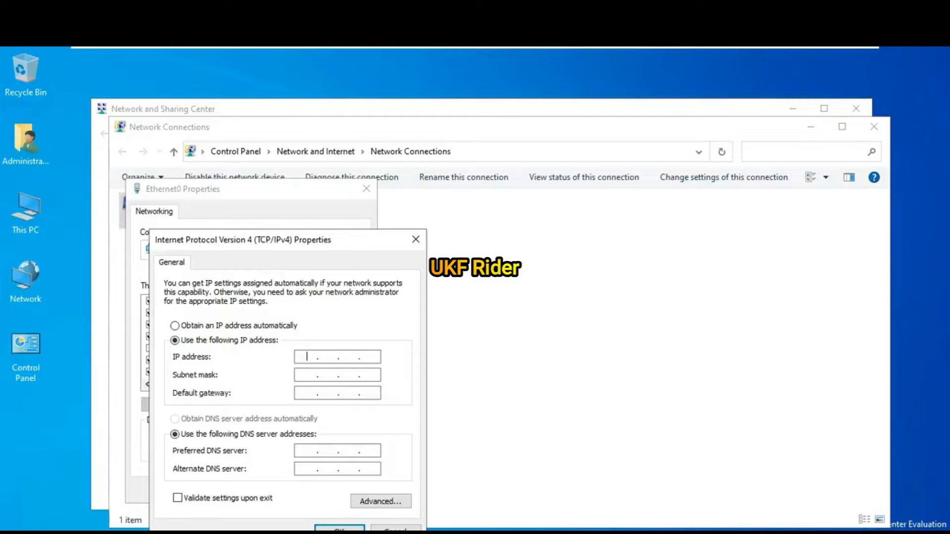
text(172 . 16 . 0 . )
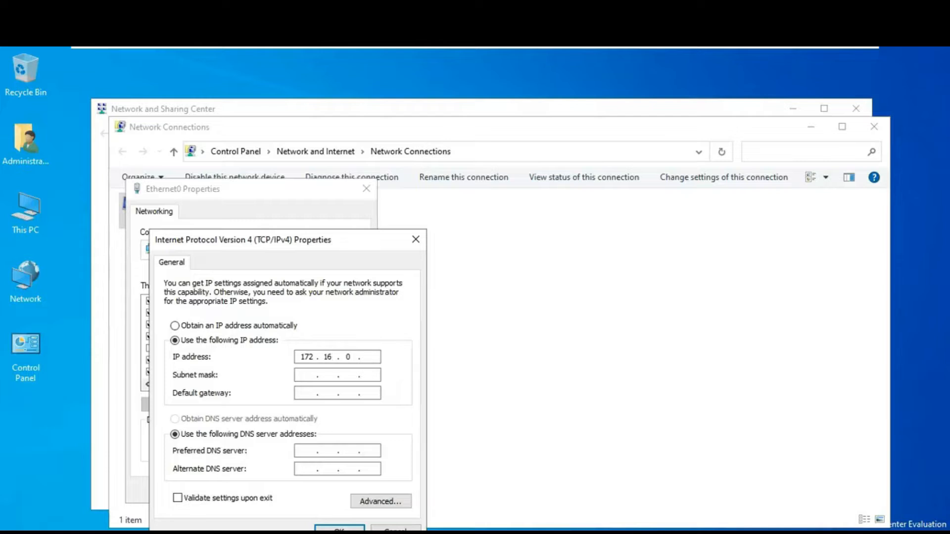
text(1)
click(307, 376)
double_click(307, 375)
click(309, 450)
text(172 . 16 . 0 . 1)
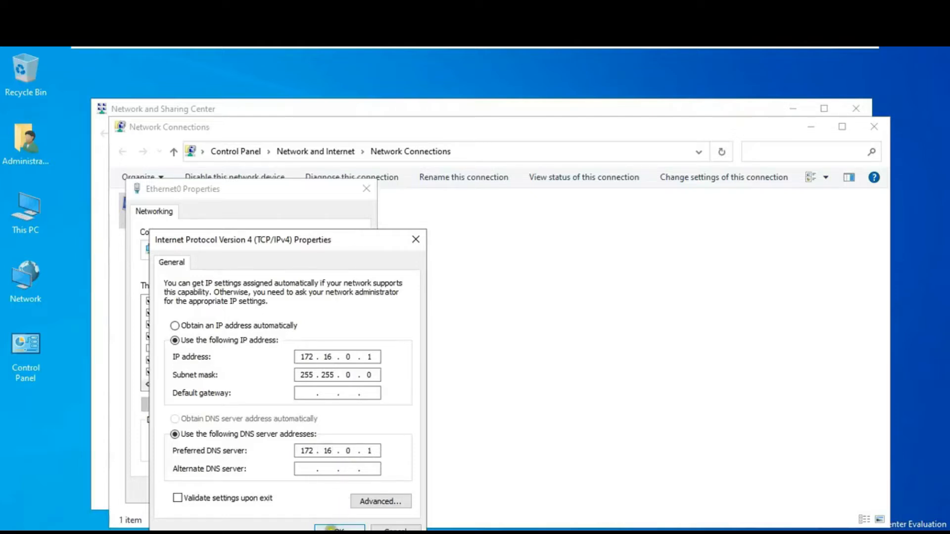
click(331, 529)
click(299, 491)
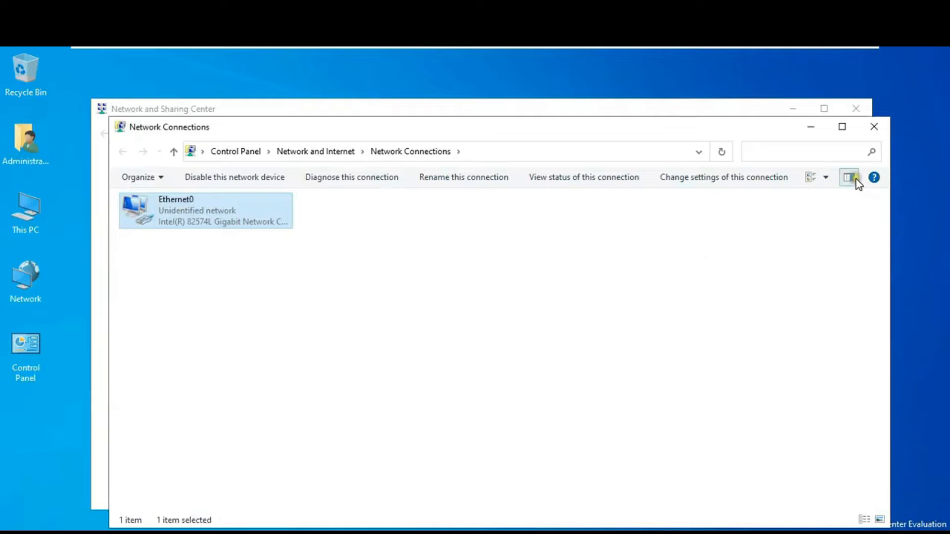
click(876, 129)
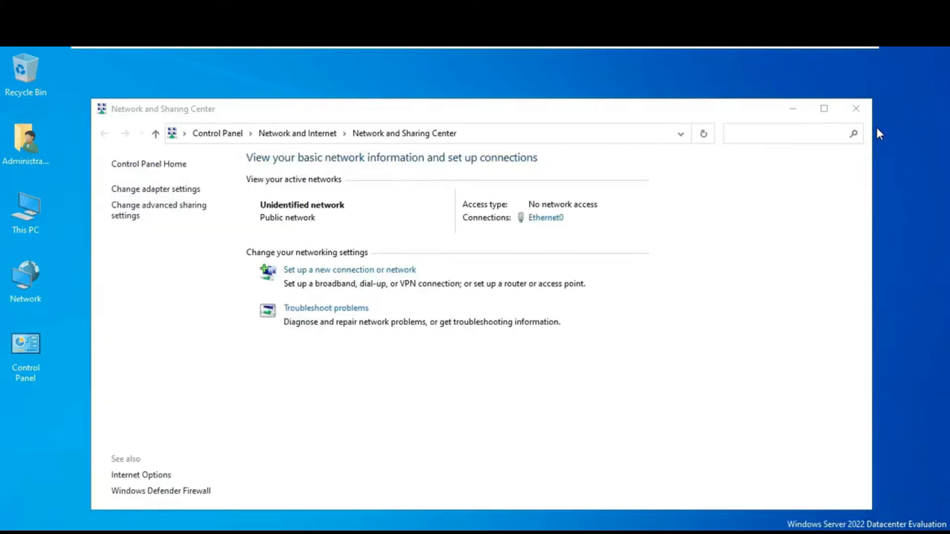
click(856, 109)
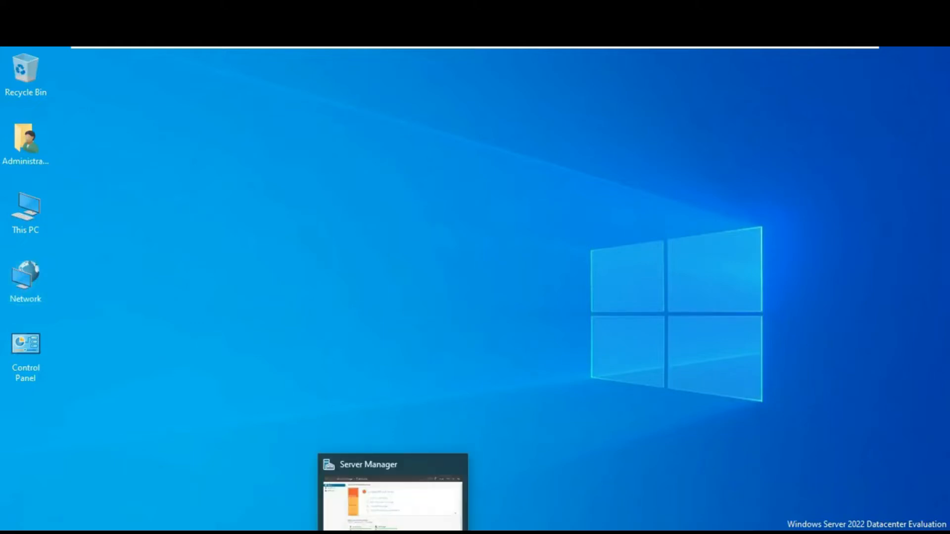
In Server Manager, start adding roles and features with a role-based installation on the pool server at 172.16.0.1.
click(389, 498)
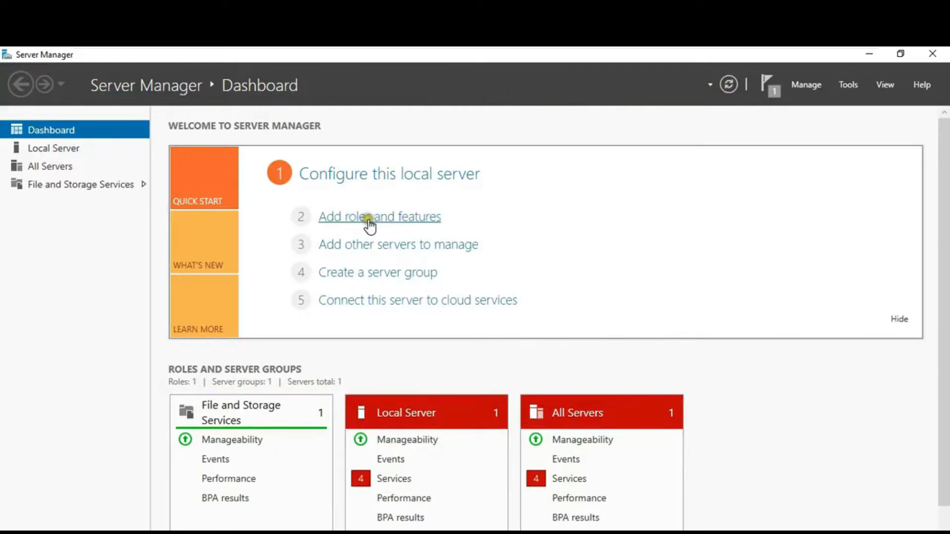
click(395, 218)
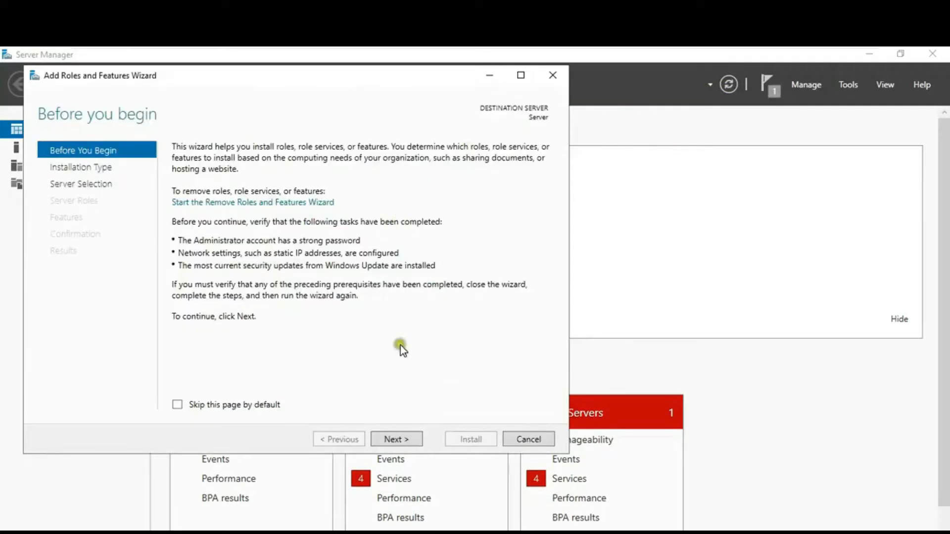
click(397, 439)
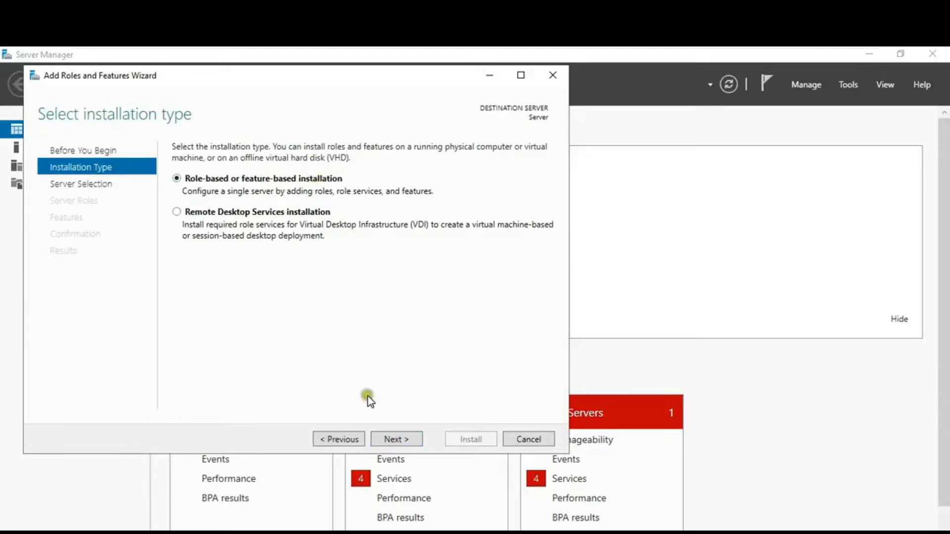
click(399, 439)
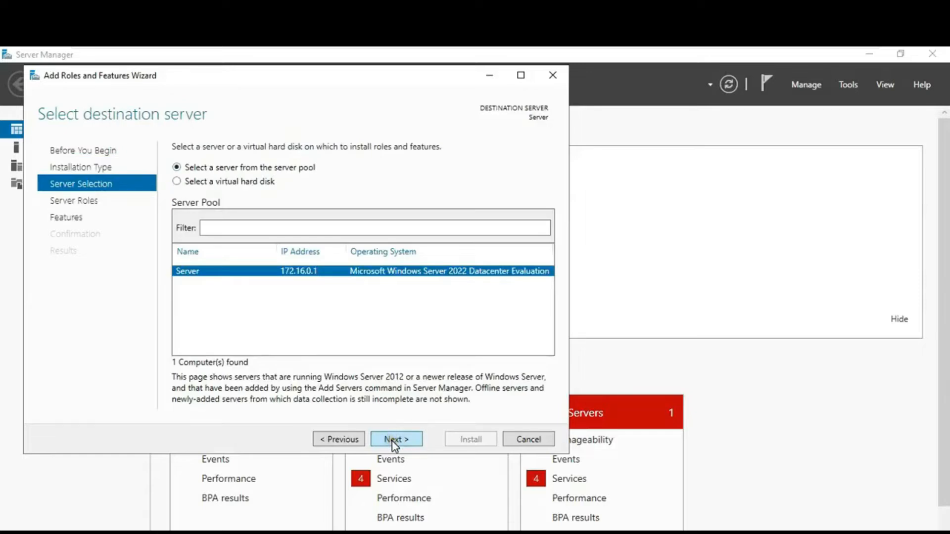
click(394, 442)
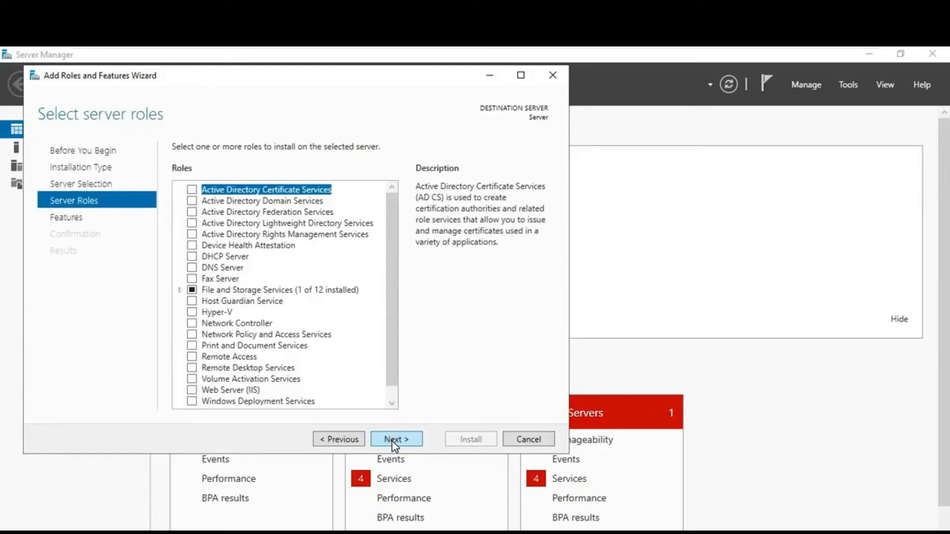
Select the Active Directory Domain Services role with its required features and proceed to the installation confirmation.
click(220, 200)
click(192, 201)
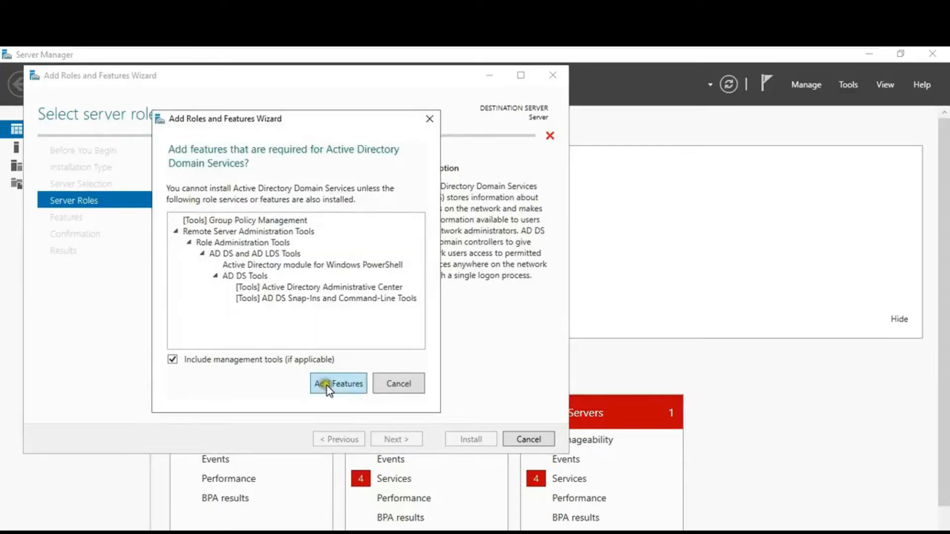
click(334, 385)
click(403, 439)
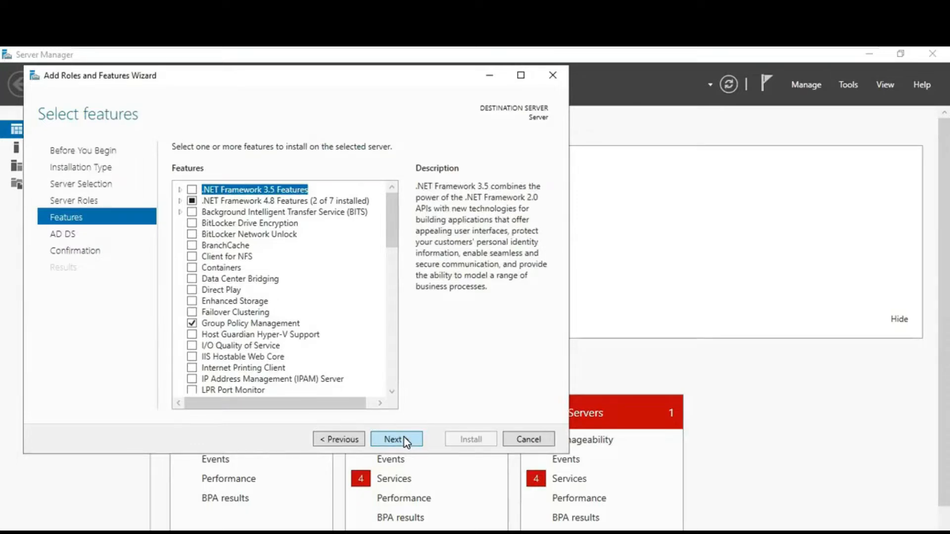
click(400, 439)
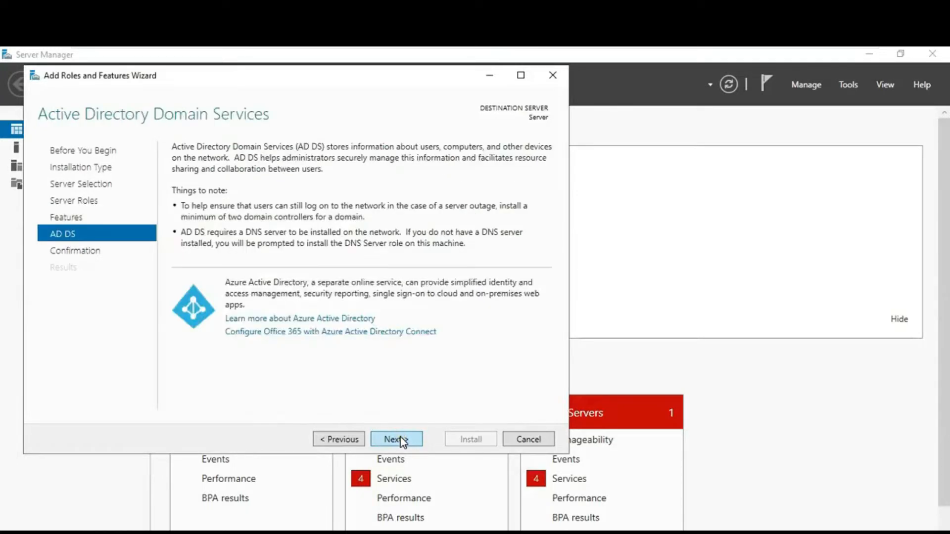
click(403, 438)
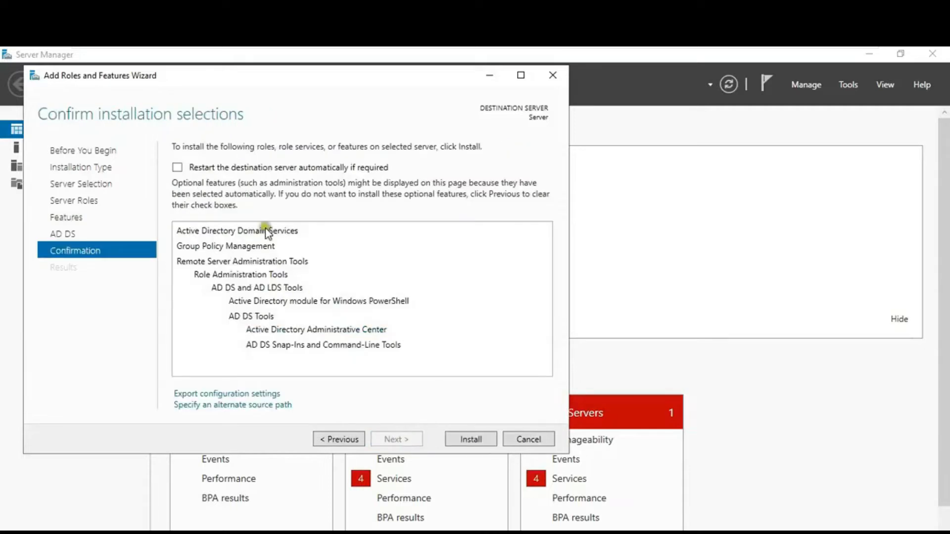
Allow the destination server to restart automatically if required and install the selected roles and features.
click(177, 168)
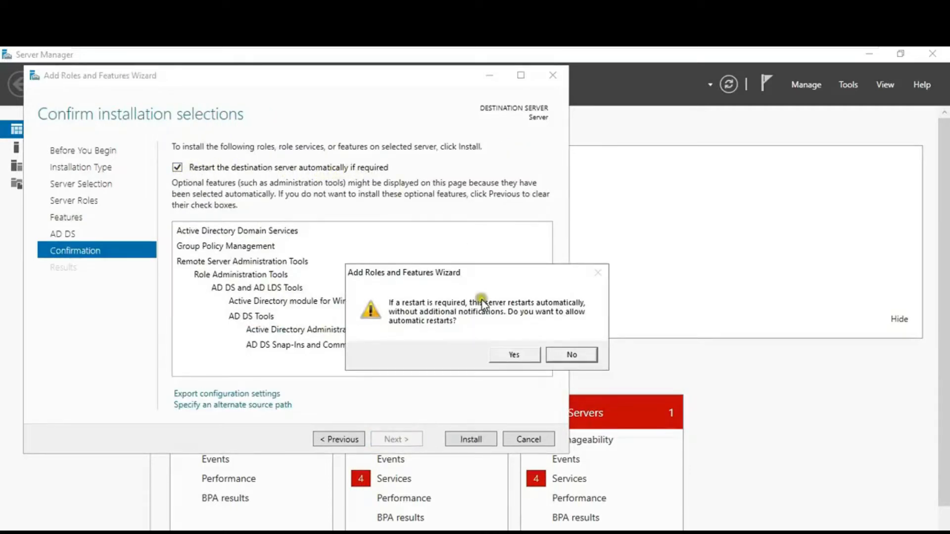
click(522, 355)
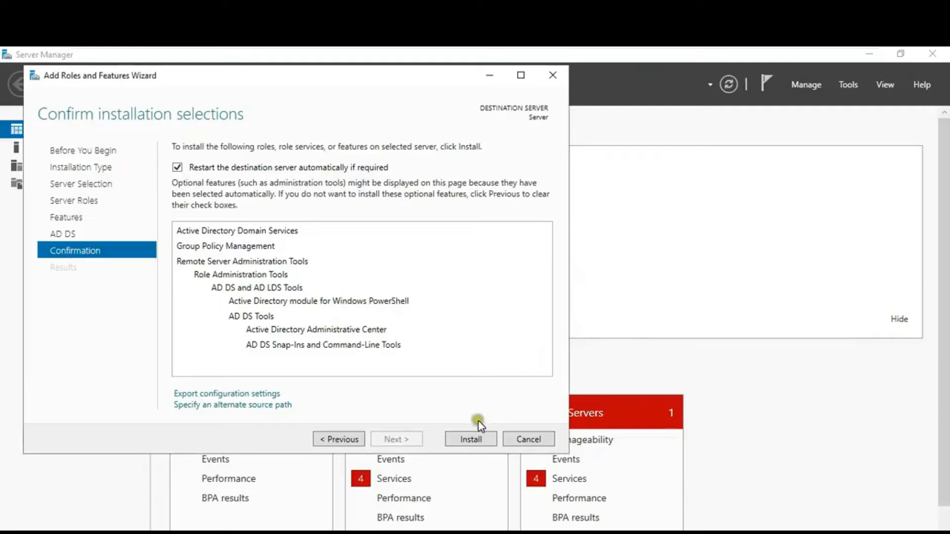
click(467, 439)
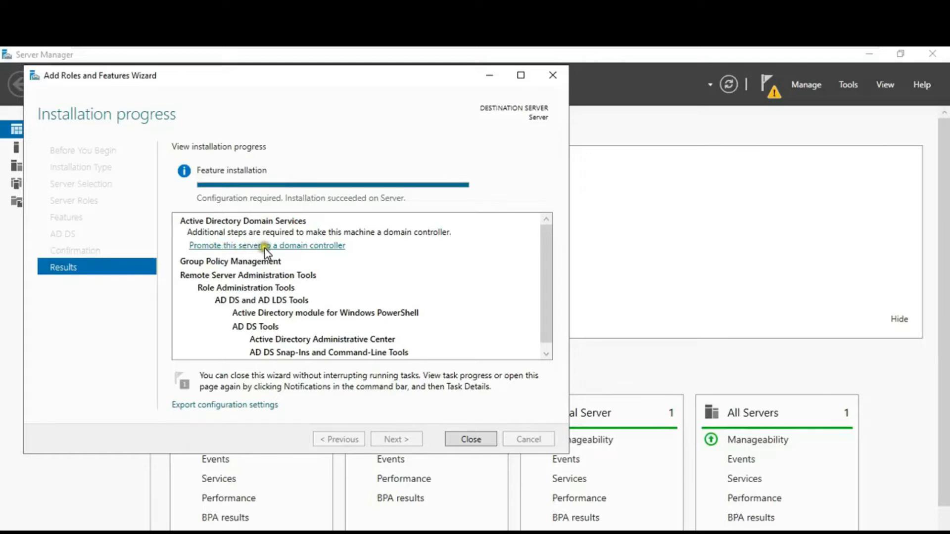
Start promoting the server to a domain controller in a new forest with root domain name vinayak.local.
click(330, 248)
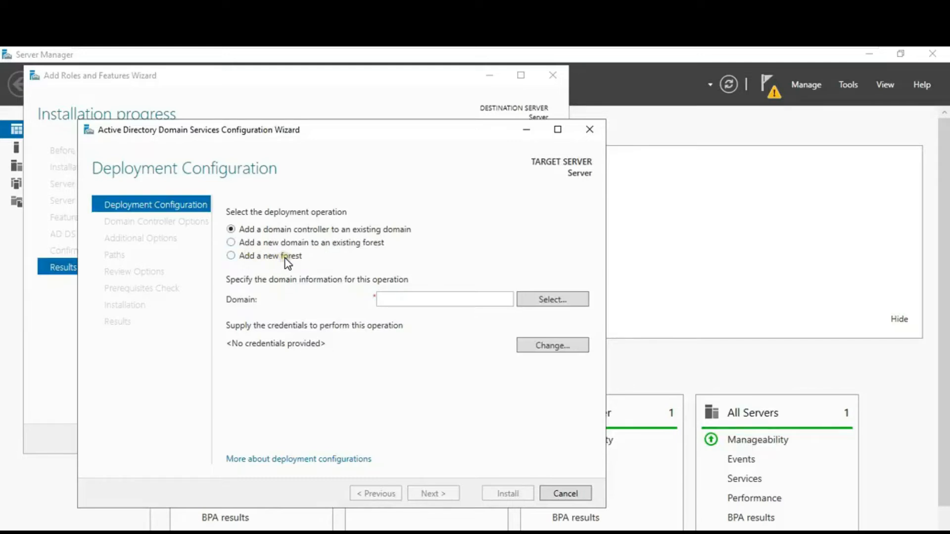
click(285, 258)
click(392, 299)
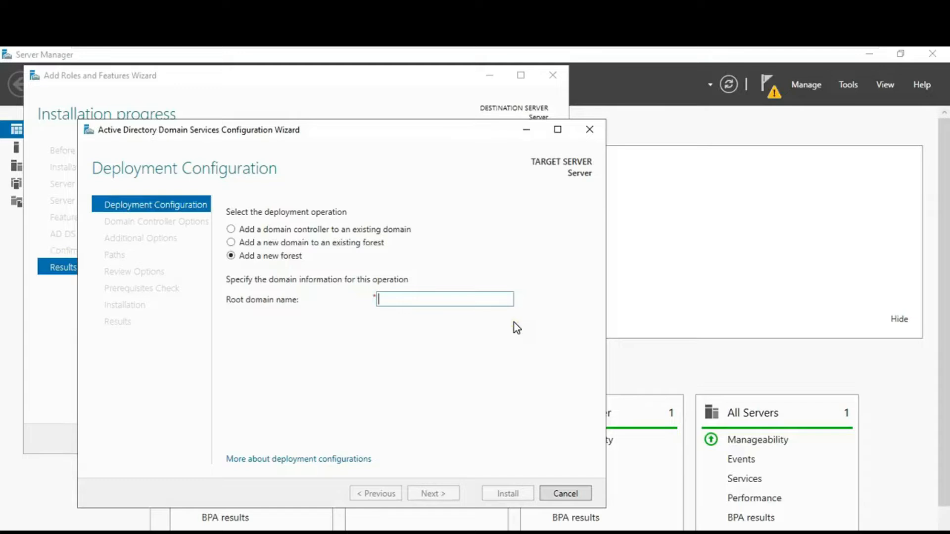
text(v)
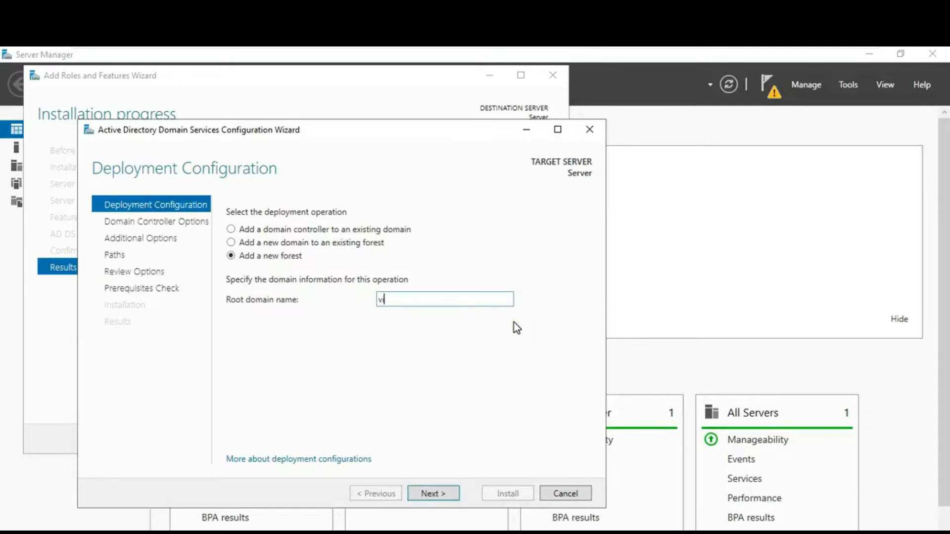
text(inayak.local)
click(442, 494)
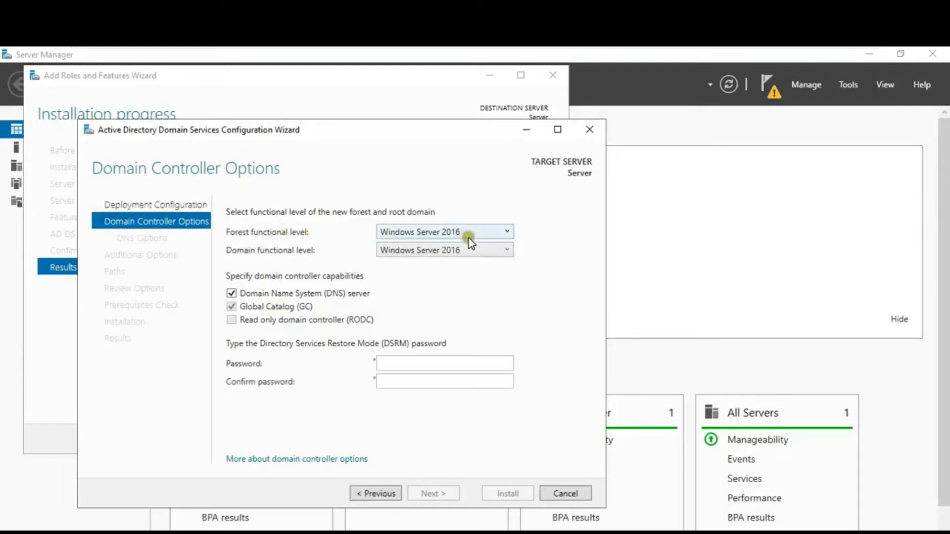
Choose Windows Server 2016 as both the forest and the domain functional level.
click(510, 232)
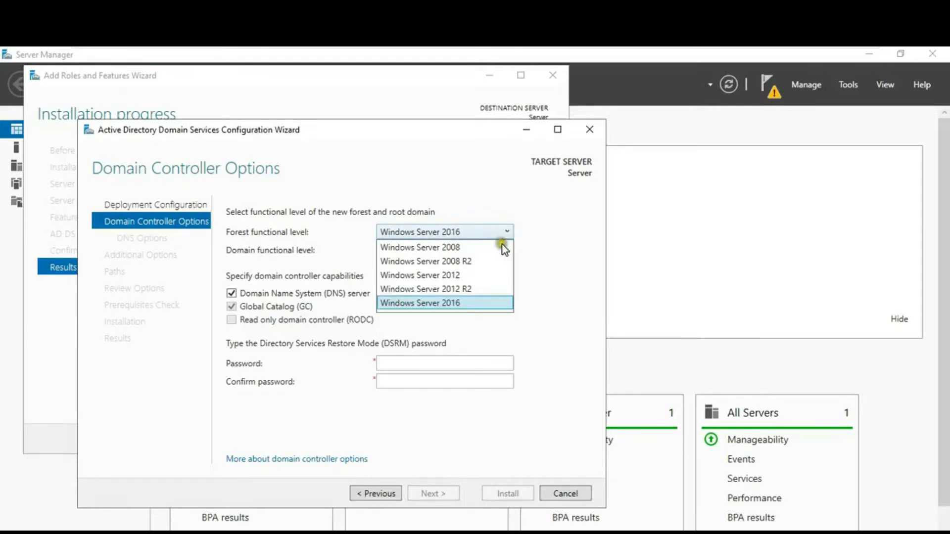
click(454, 303)
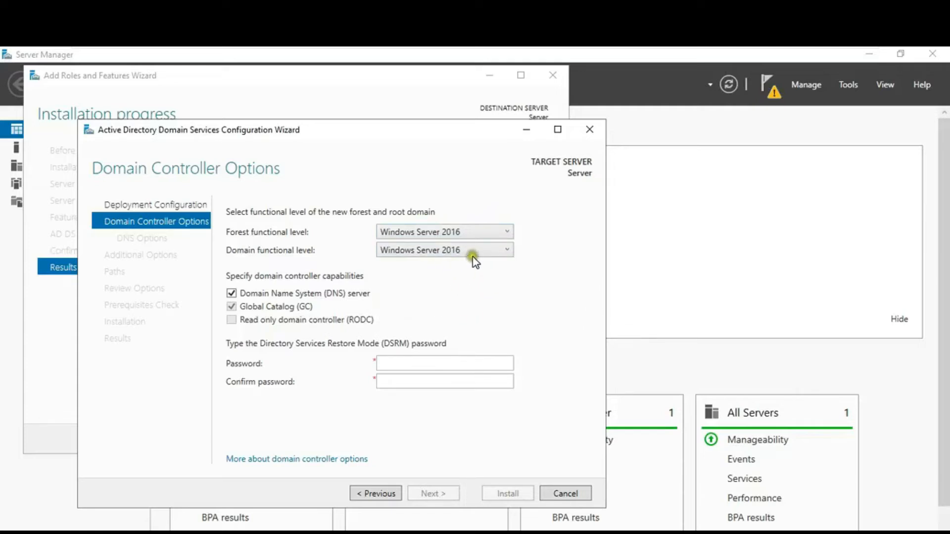
click(492, 250)
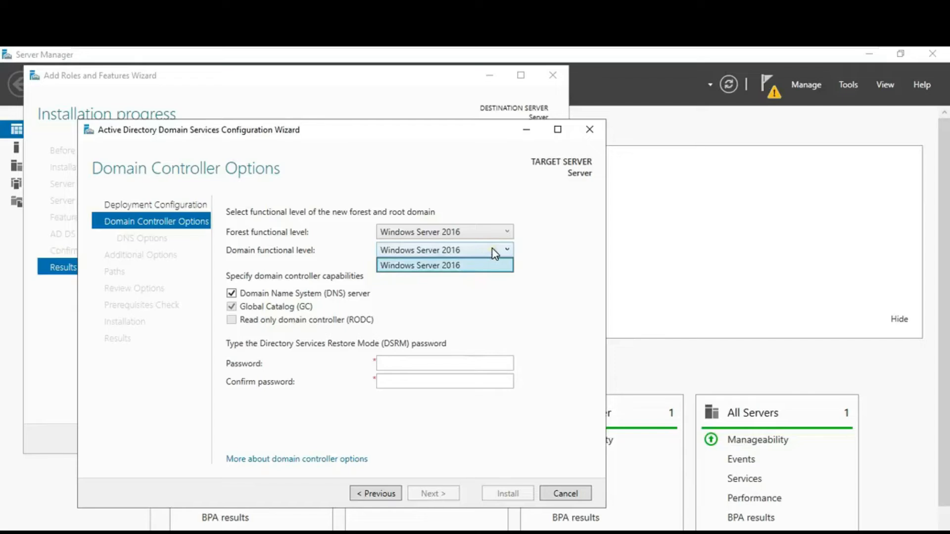
click(458, 265)
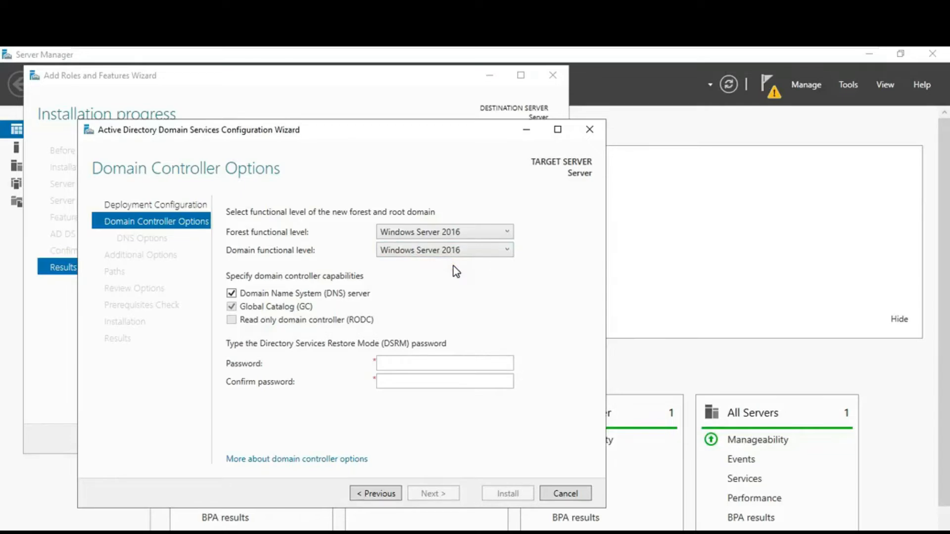
Enter and confirm the Directory Services Restore Mode (DSRM) password, and continue to the DNS options.
click(399, 364)
text(••••••)
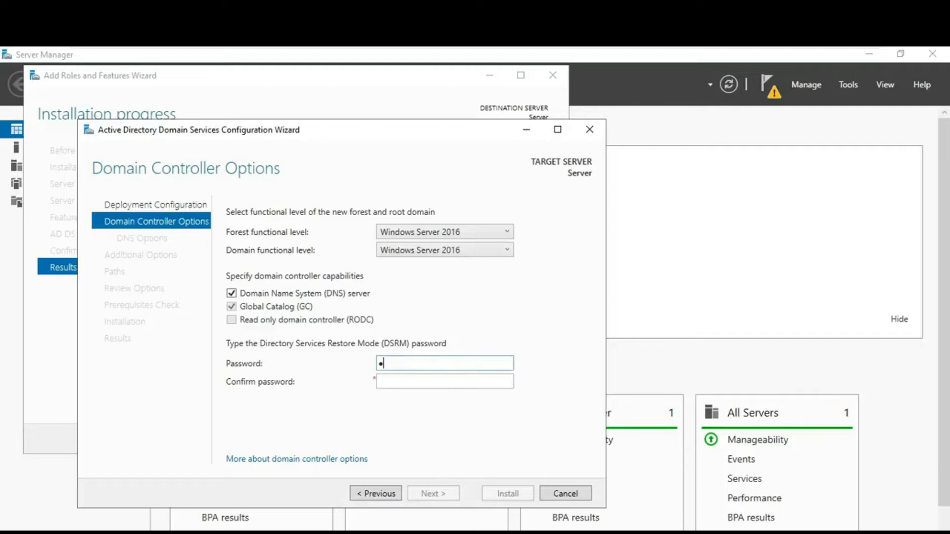
click(387, 382)
text(••••)
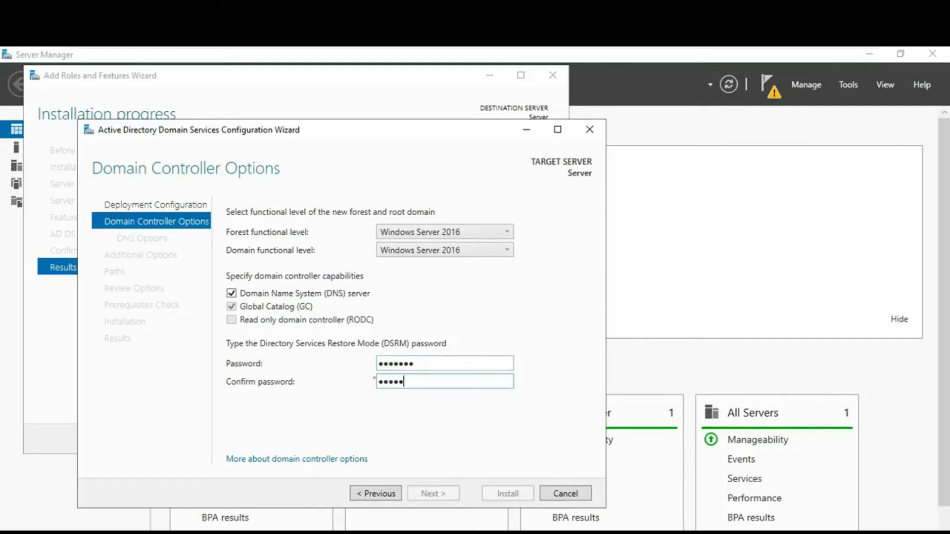
text(•••)
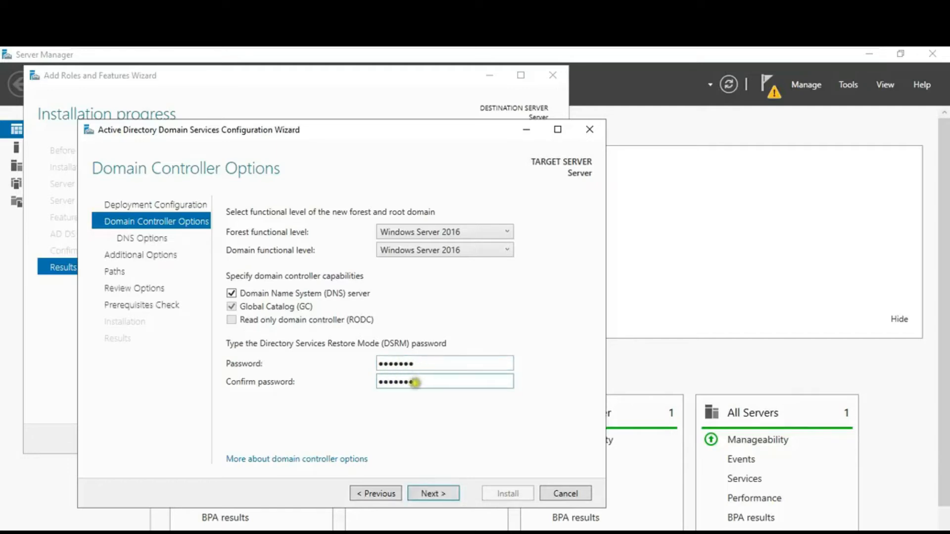
click(435, 498)
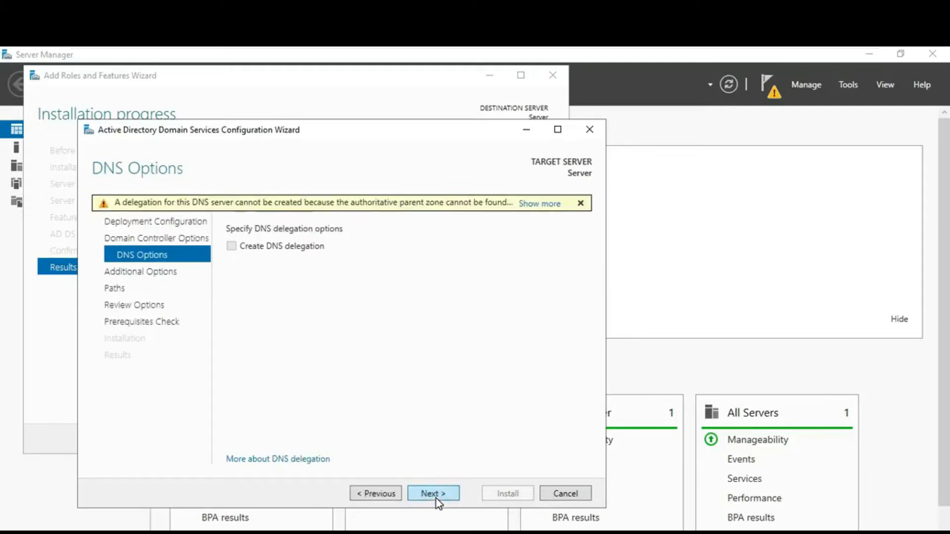
Accept the NetBIOS domain name VINAYAK and the default AD DS database, log and SYSVOL folders, and install the domain controller.
click(435, 498)
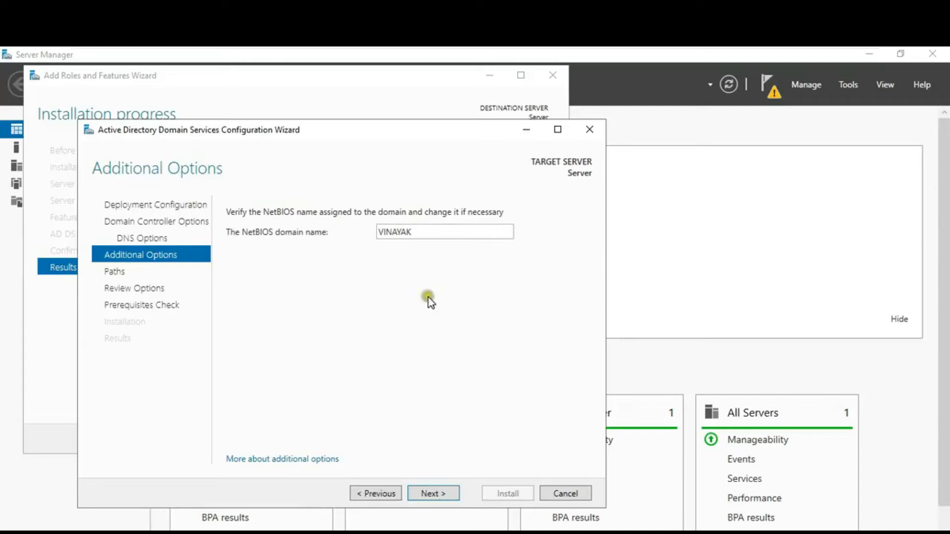
click(432, 495)
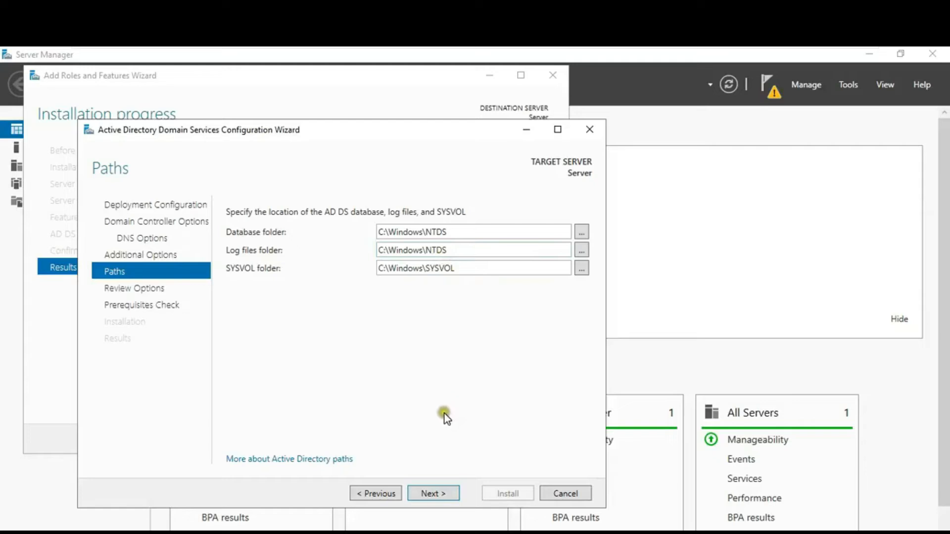
click(443, 448)
click(430, 492)
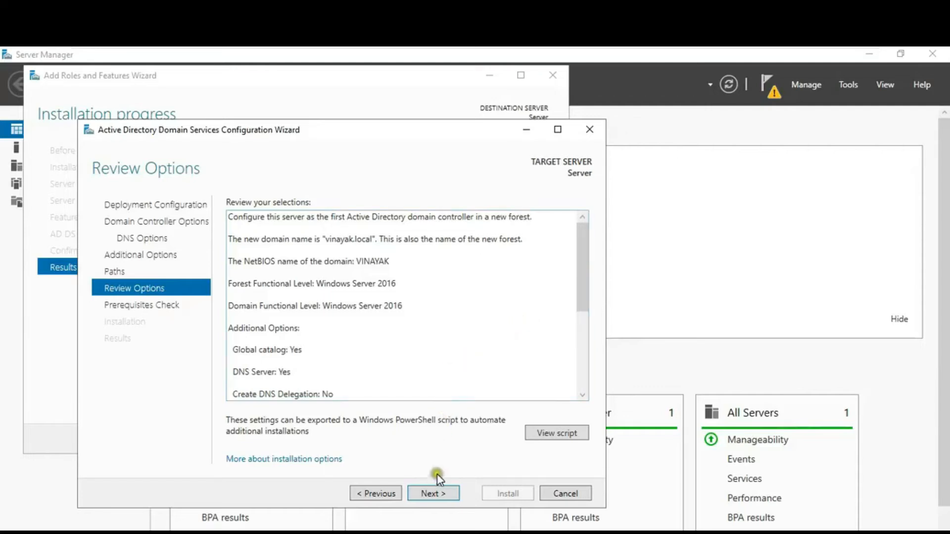
click(431, 495)
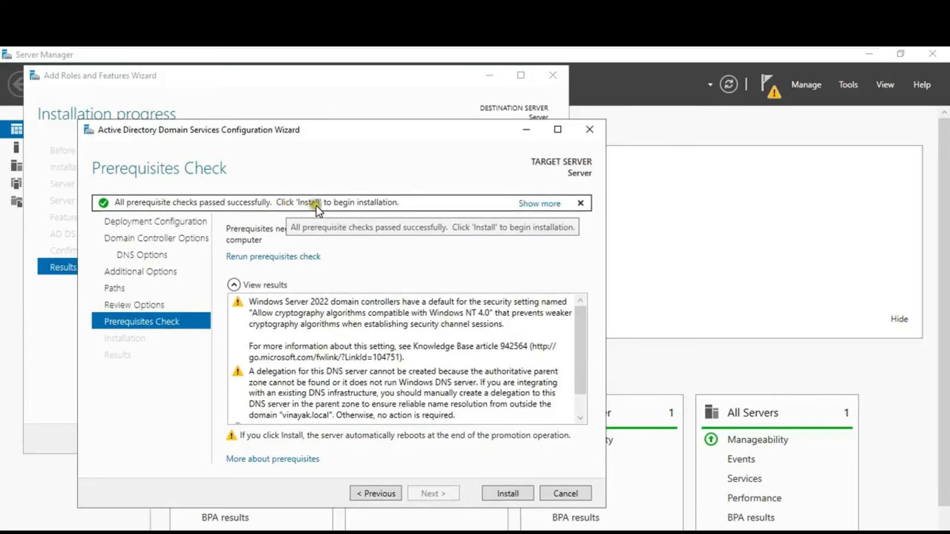
click(509, 495)
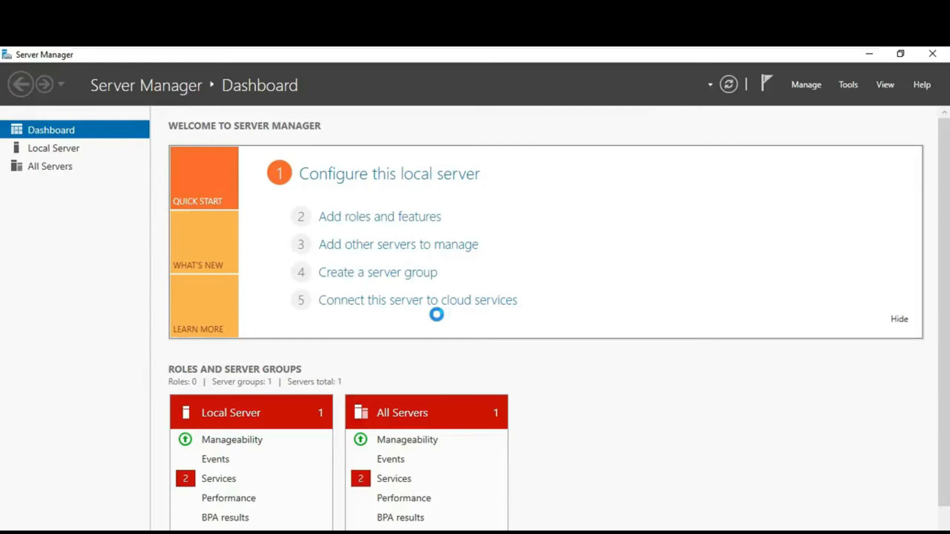
click(477, 300)
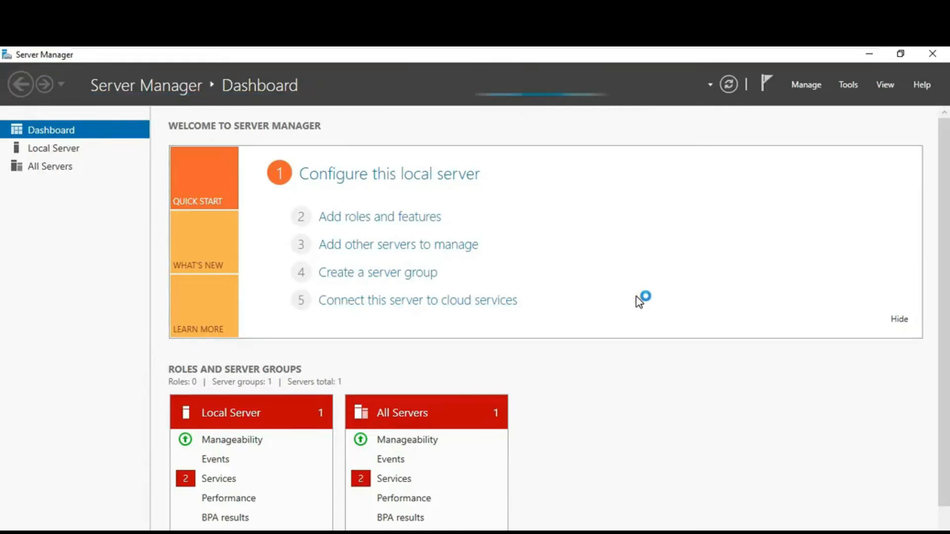
click(850, 85)
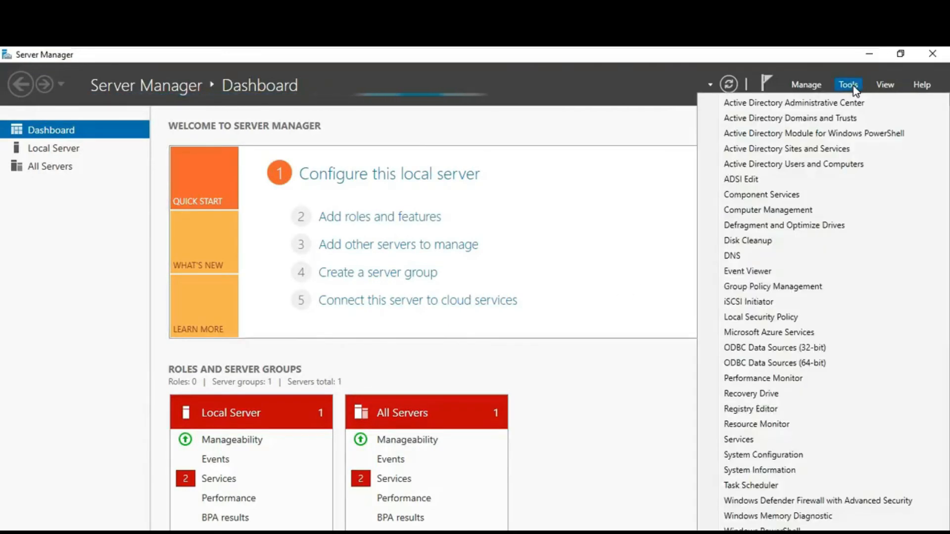
click(850, 104)
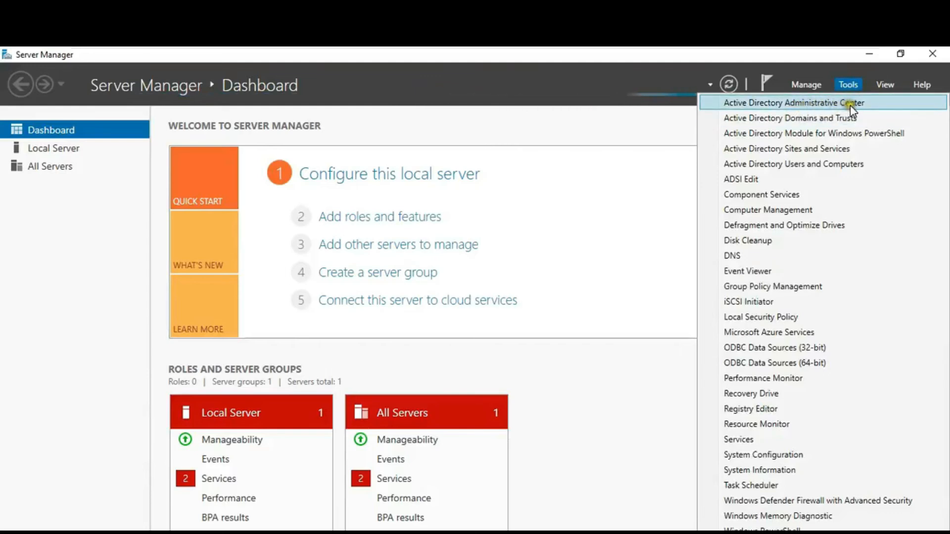
click(860, 104)
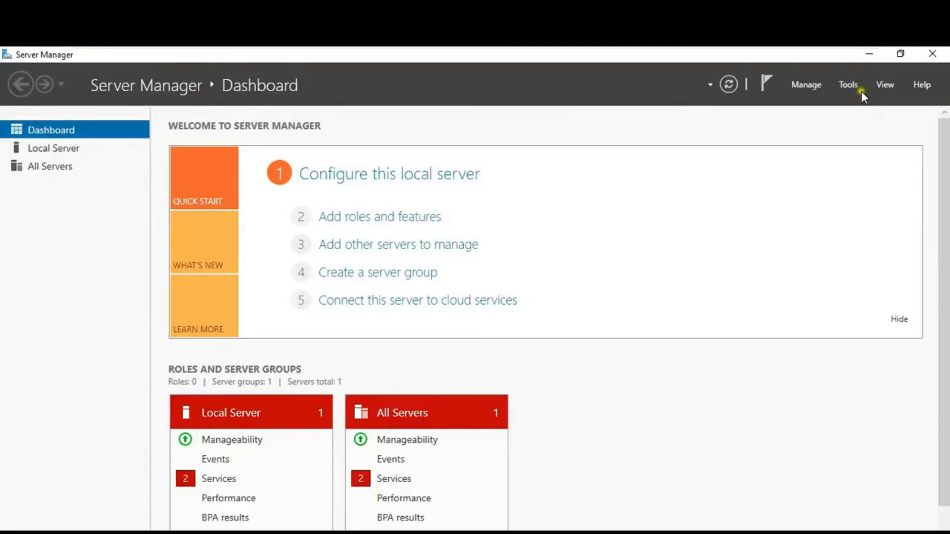
click(861, 92)
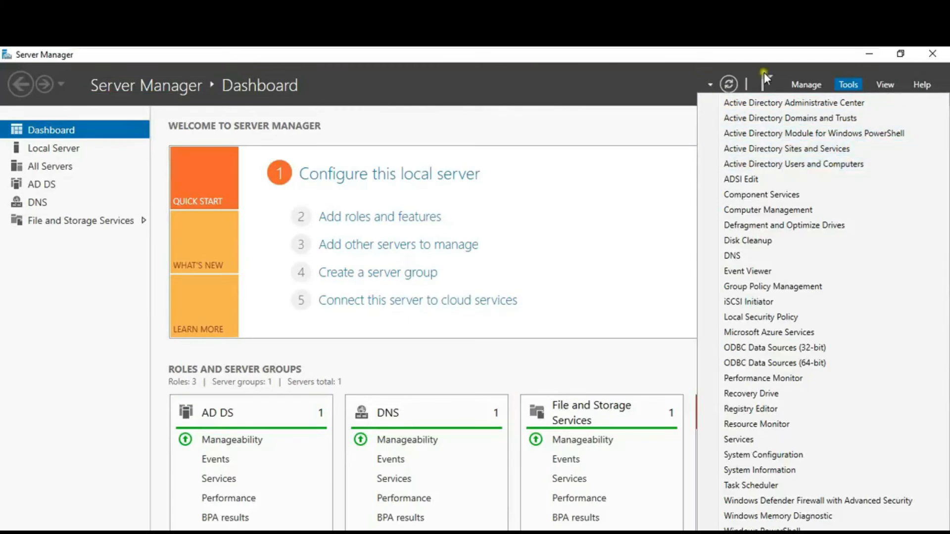
click(847, 85)
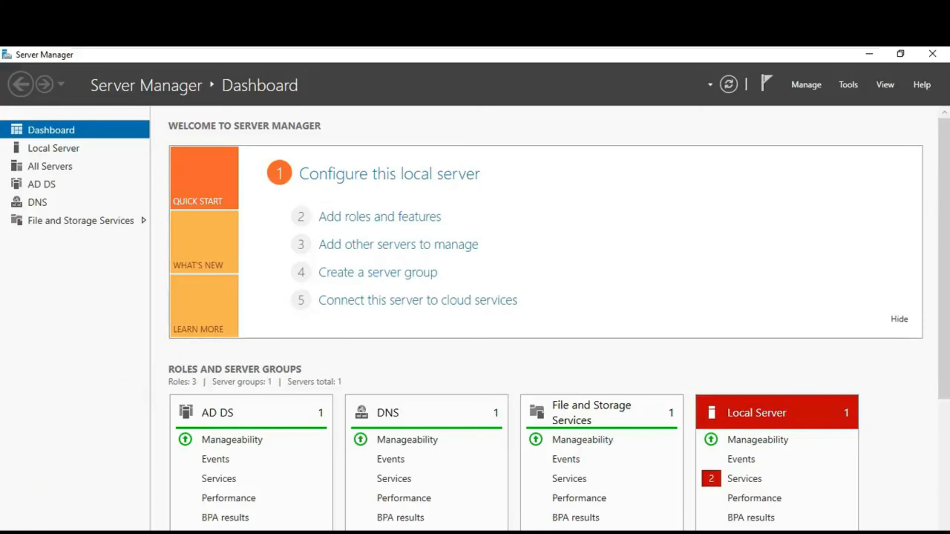
Ping vinayak.local from a Command Prompt to check that the new domain responds, and close the console.
key(super+x)
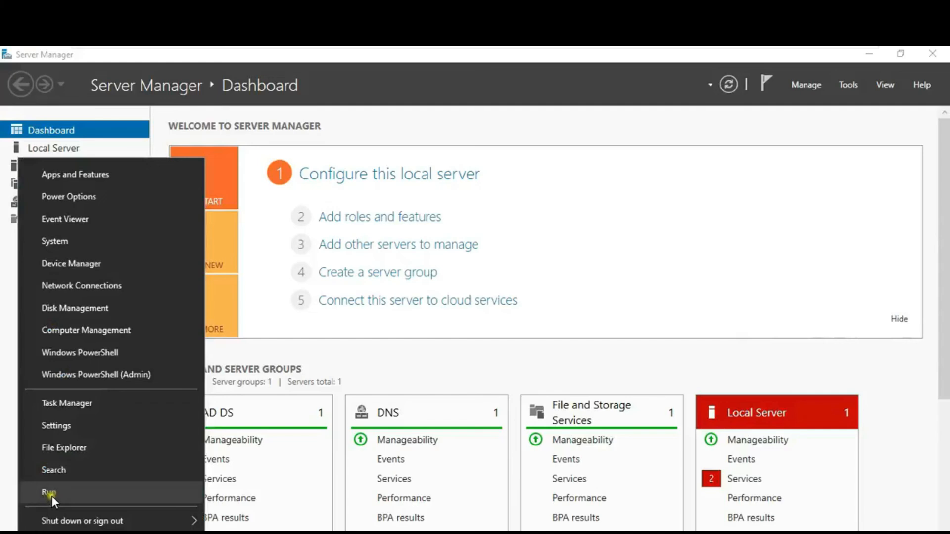
click(53, 494)
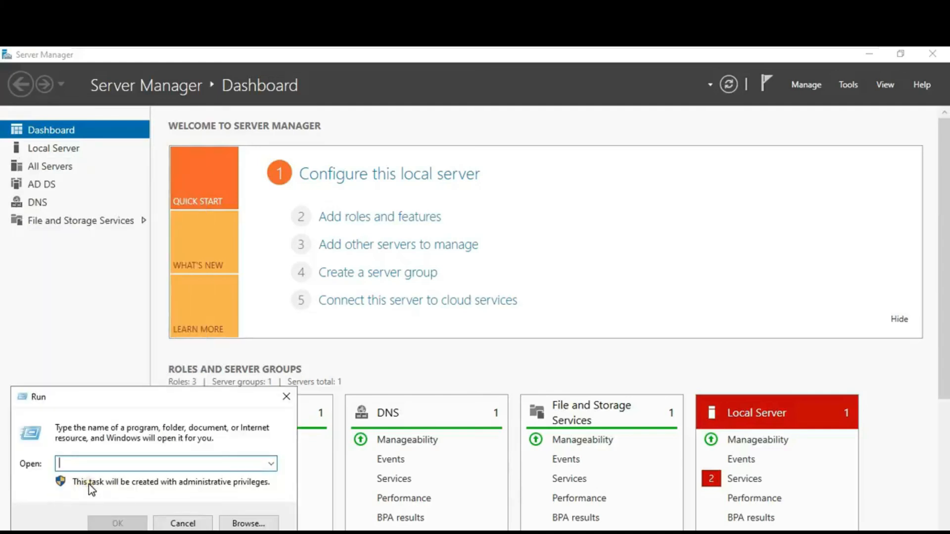
text(cmd)
key(Return)
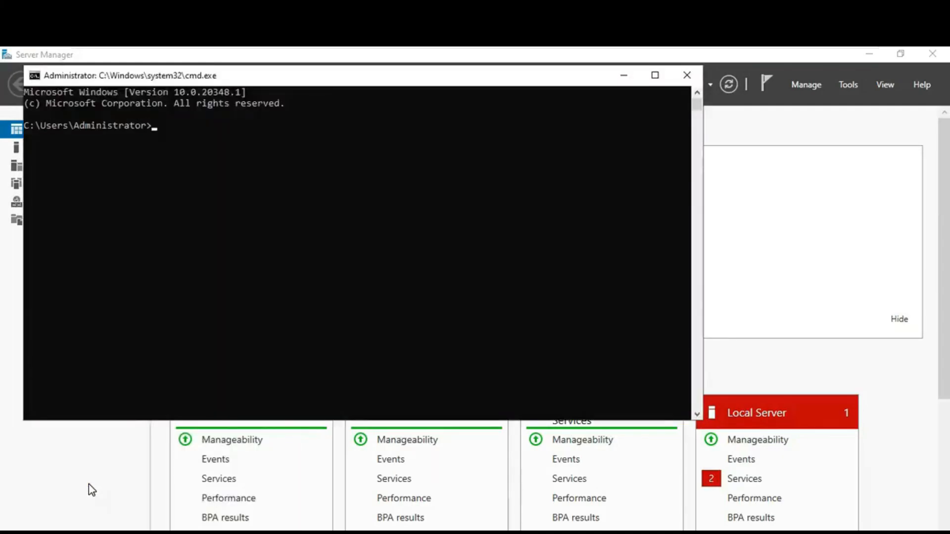
text(ping vi)
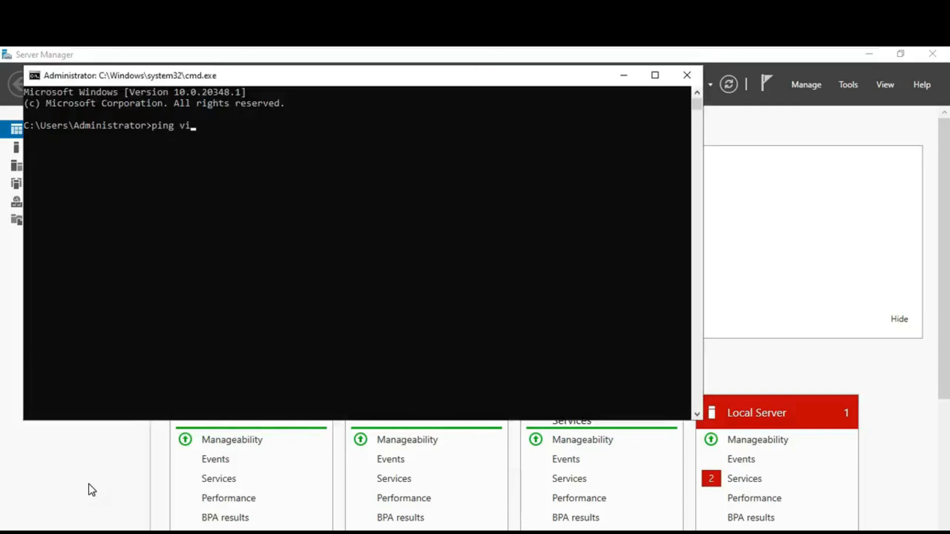
text(nayak.local)
key(Return)
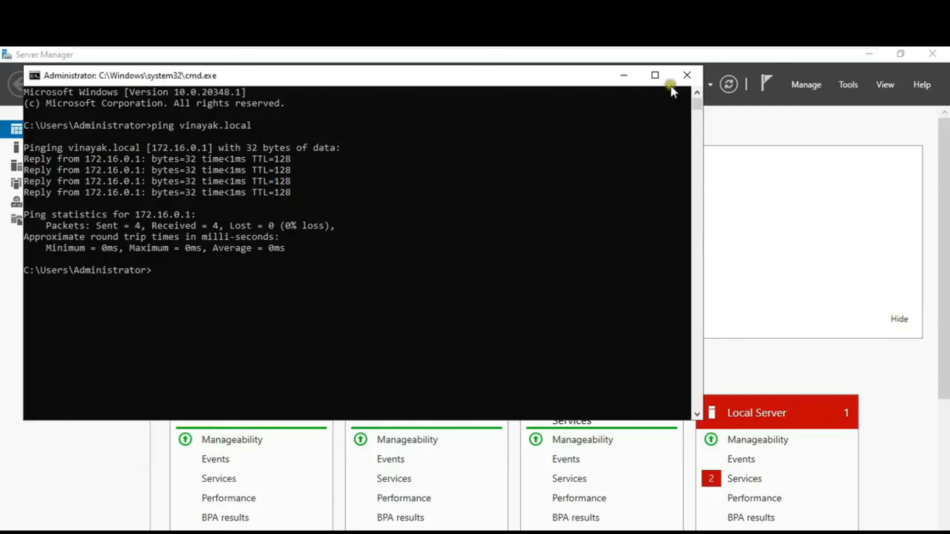
click(687, 75)
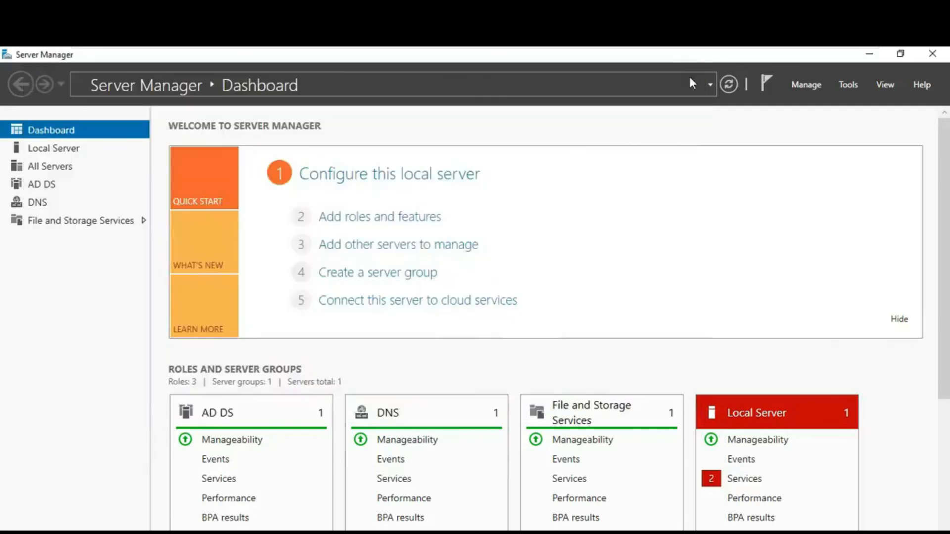